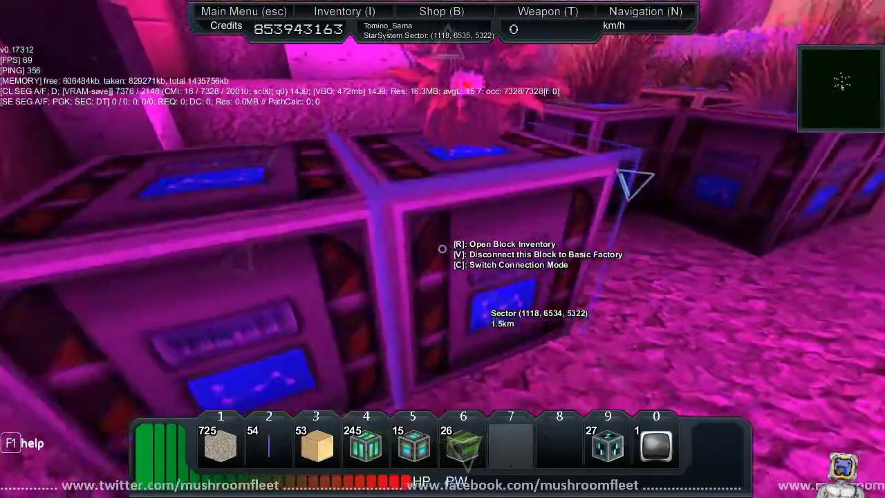
# - Open the inventory of the storage block beside the planters to reach its filter
pyautogui.press('r')
# - Set the storage pull filter to Crystal Circuit and Alloyed Metal Mesh and confirm
pyautogui.click(312, 263)
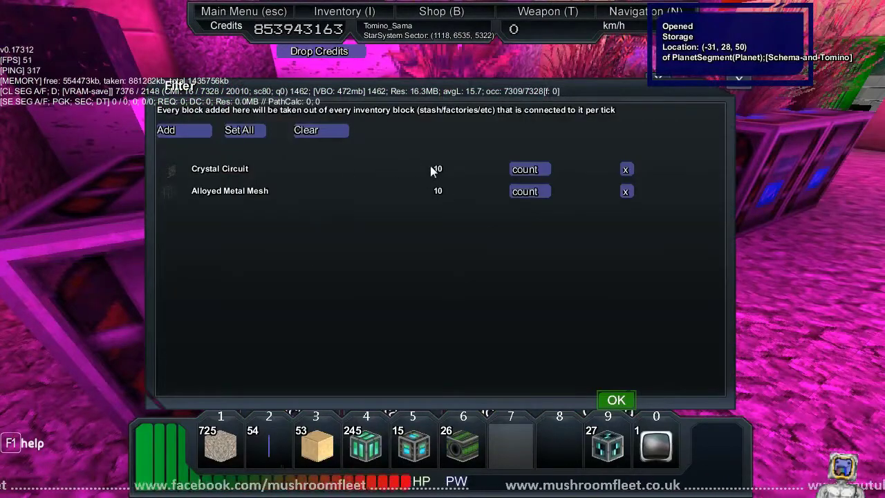
pyautogui.click(607, 400)
pyautogui.press('Escape')
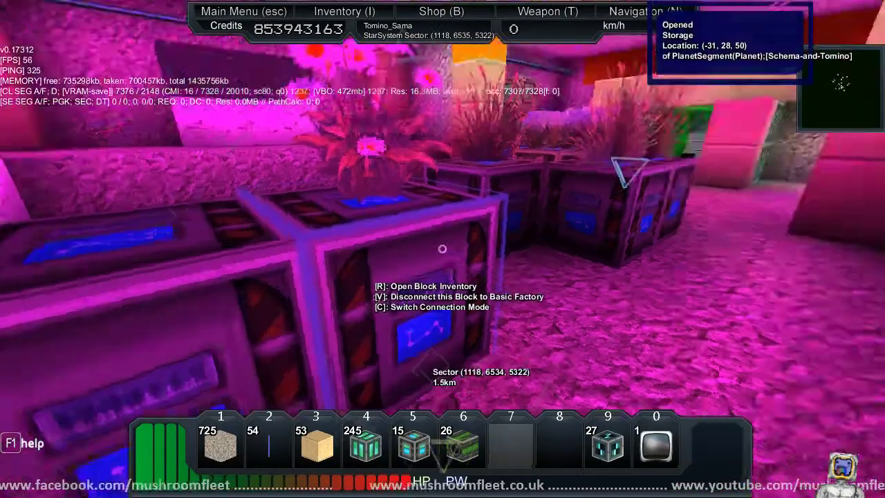
# - Check the basic factory's Grey Hull recipe graph
pyautogui.press('r')
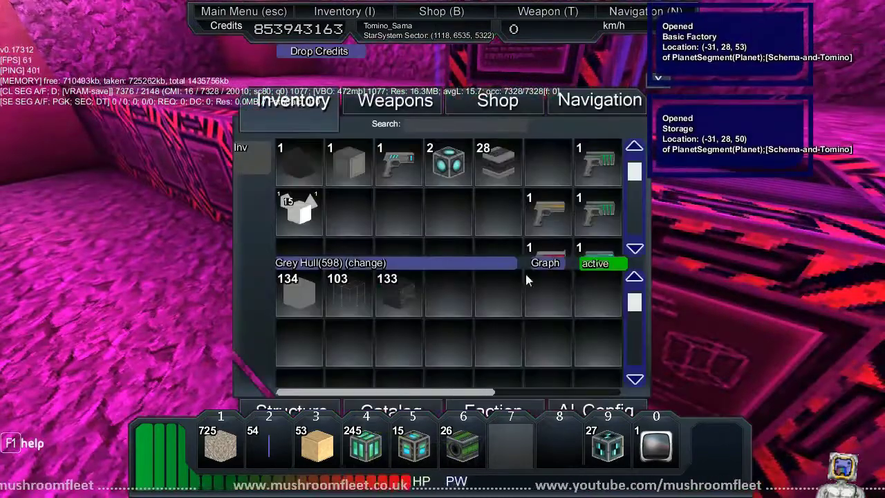
pyautogui.click(541, 266)
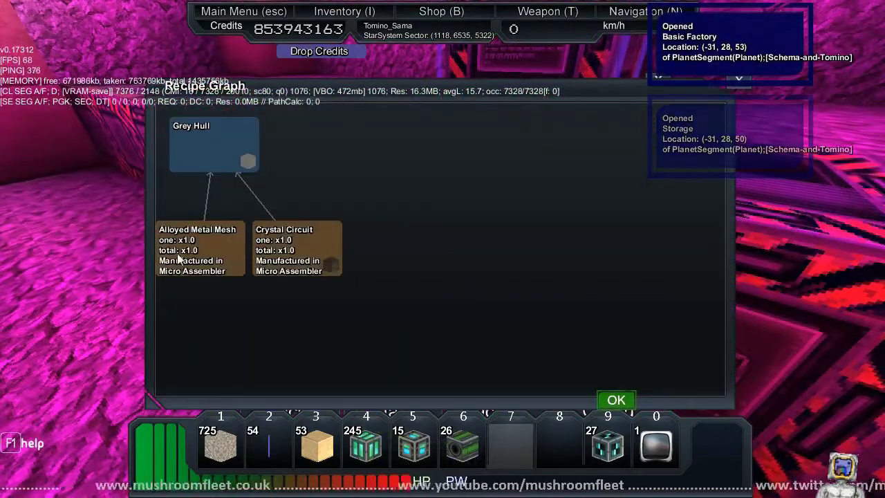
pyautogui.click(608, 400)
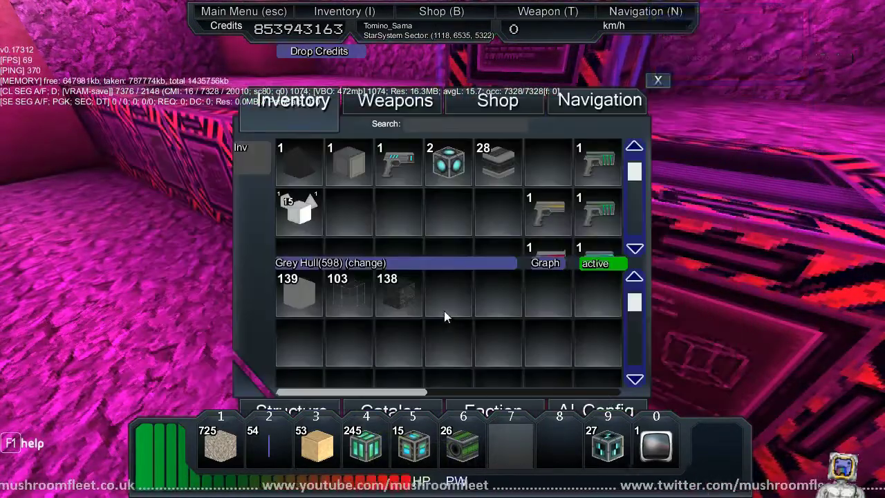
pyautogui.press('Escape')
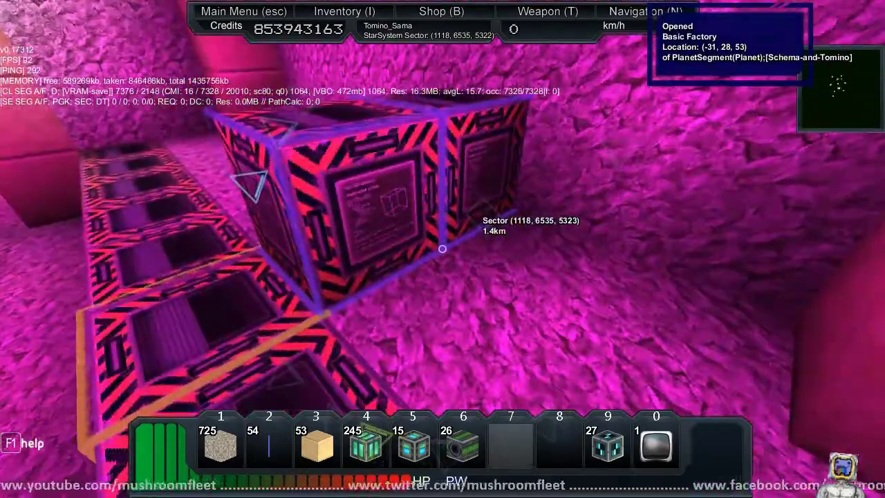
# - Review the basic factory's grown component stock, then step back from the block row
pyautogui.press('i')
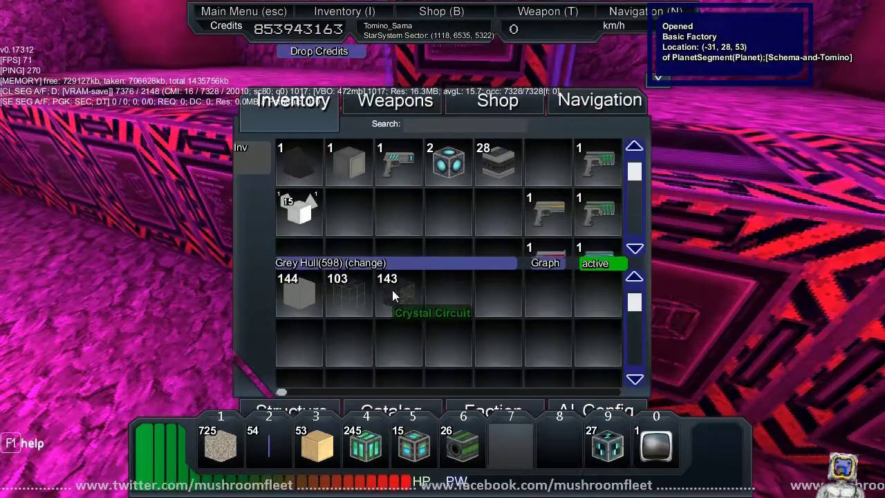
pyautogui.press('i')
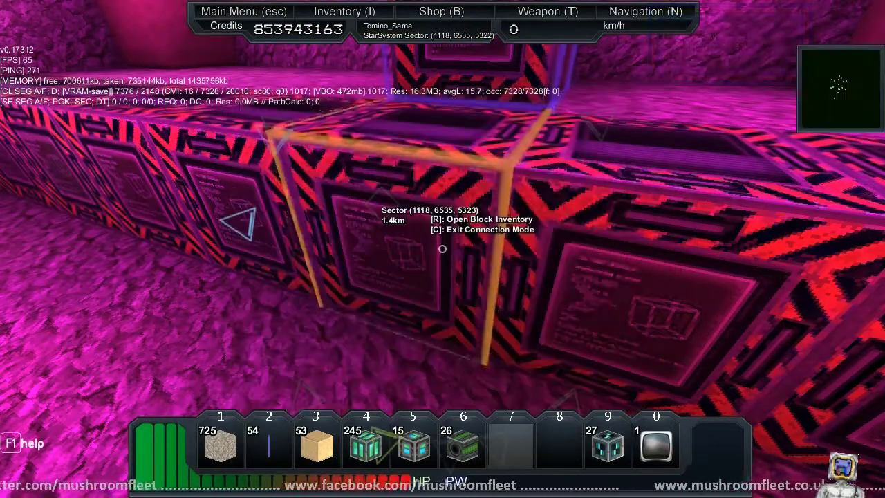
pyautogui.press('s')
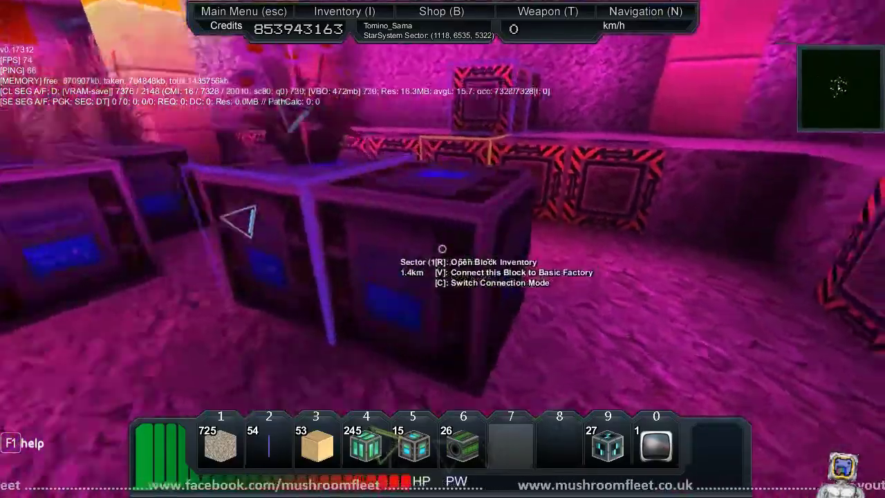
# - Walk toward the planters and open the Capsule Refinery's inventory
pyautogui.press('w')
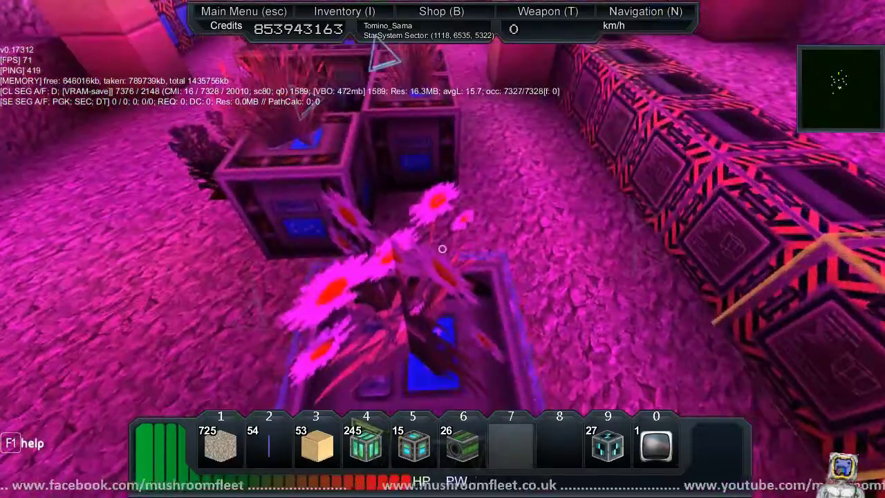
pyautogui.press('w')
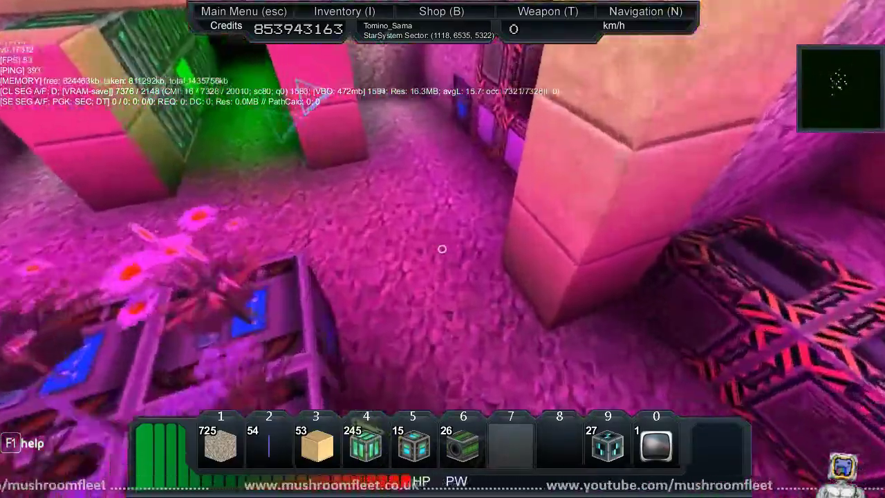
pyautogui.press('r')
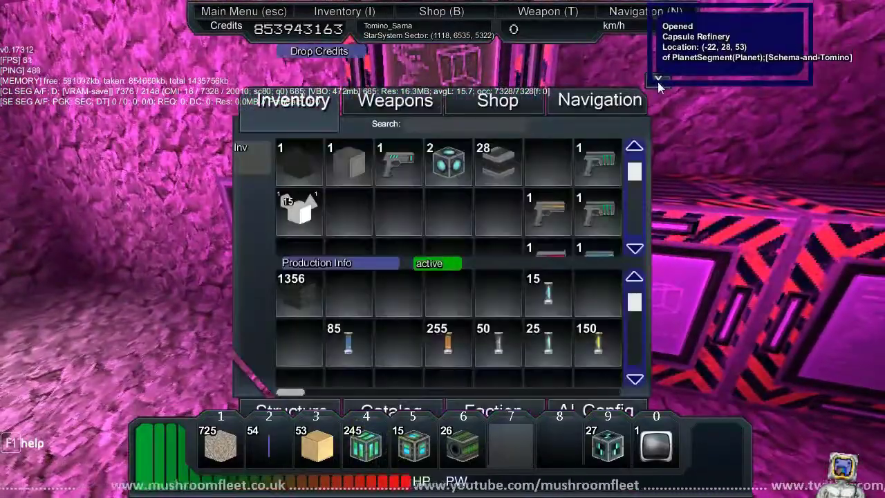
# - Reopen the Capsule Refinery and transfer the 85-capsule stack into the player inventory
pyautogui.click(657, 80)
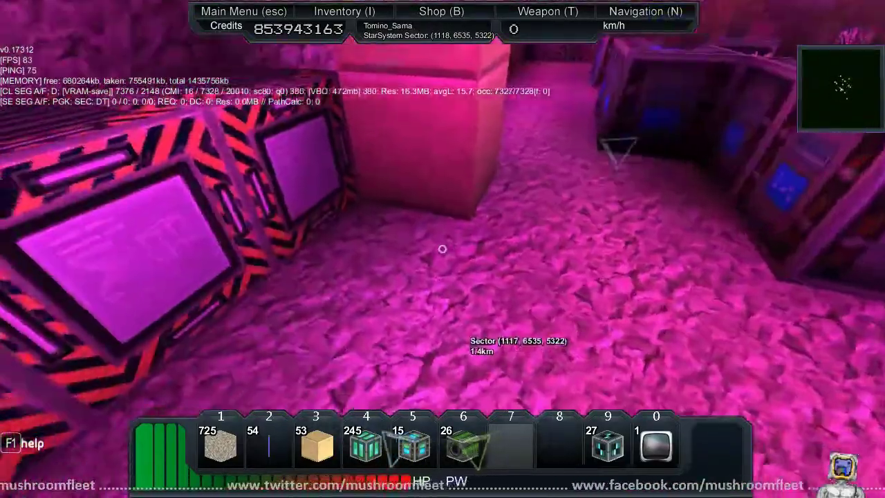
pyautogui.press('r')
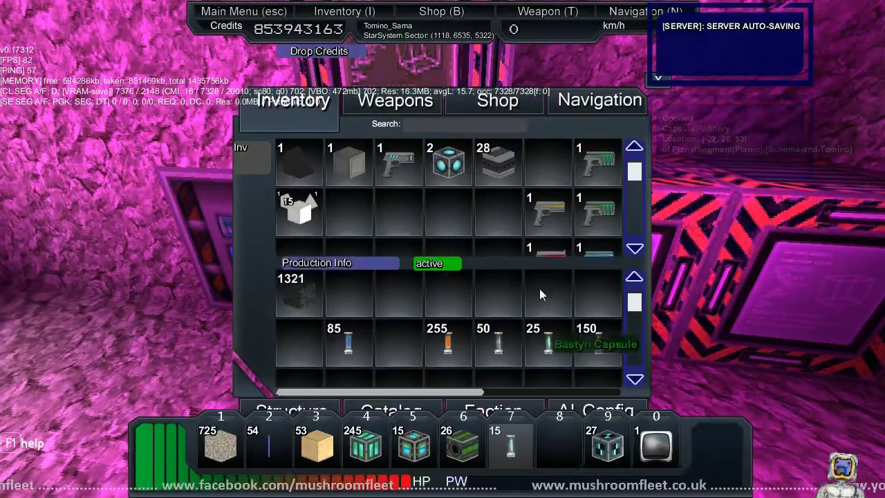
pyautogui.click(367, 350)
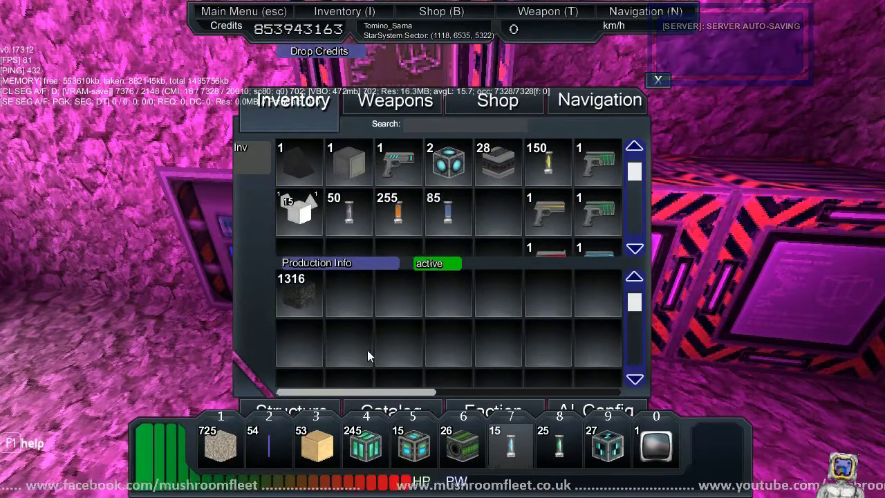